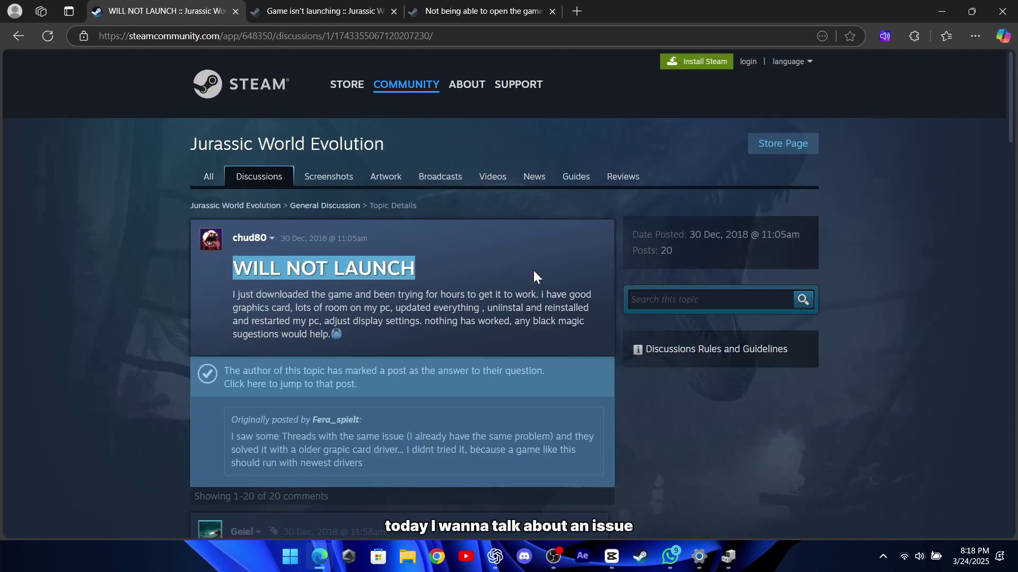
# - Highlight the problem descriptions in the Game isn't launching and Not being able to open the game threads
pyautogui.moveTo(233, 294); pyautogui.dragTo(386, 344)
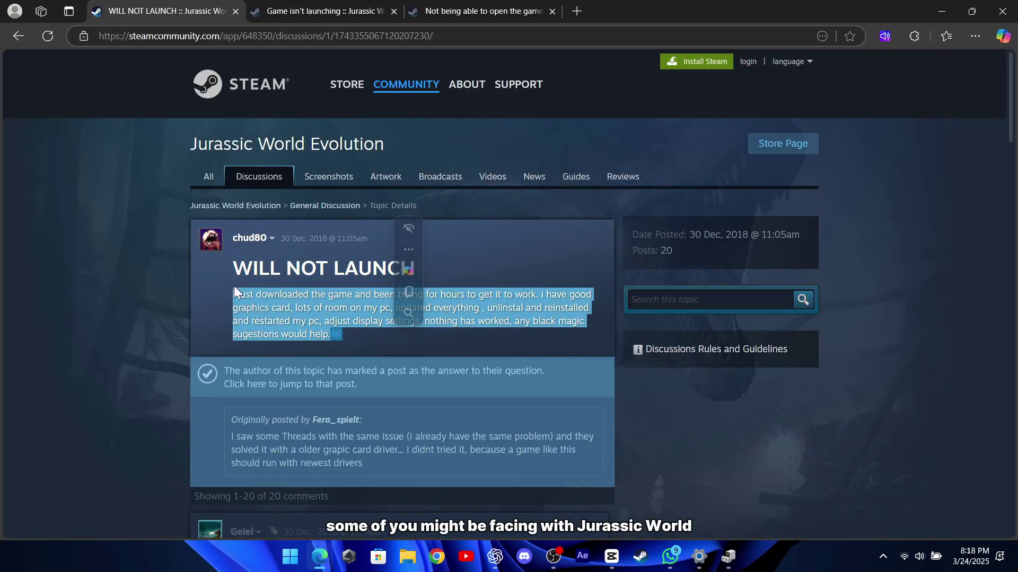
pyautogui.click(126, 281)
pyautogui.click(295, 13)
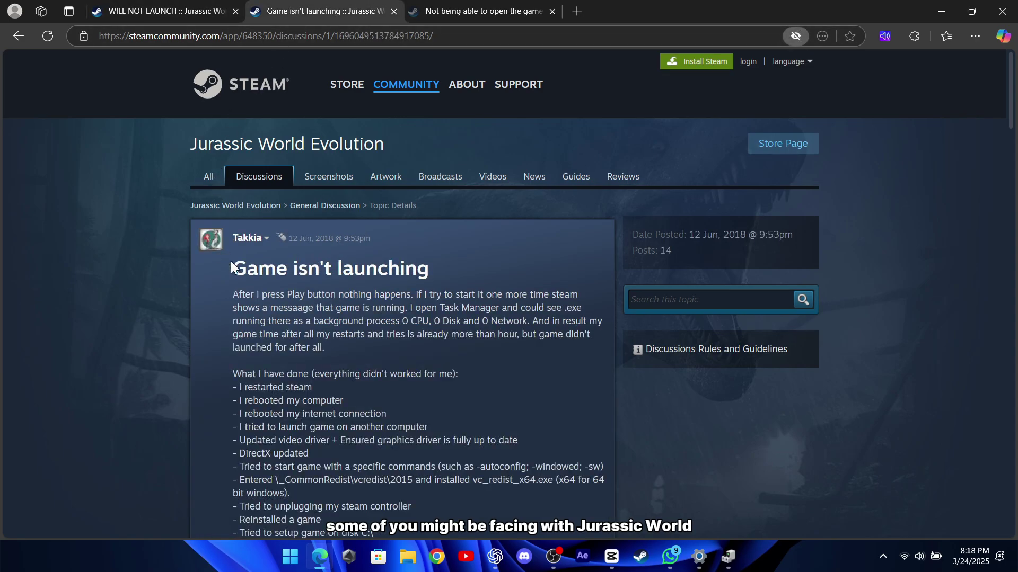
pyautogui.moveTo(230, 260); pyautogui.dragTo(604, 480)
pyautogui.click(163, 284)
pyautogui.click(477, 11)
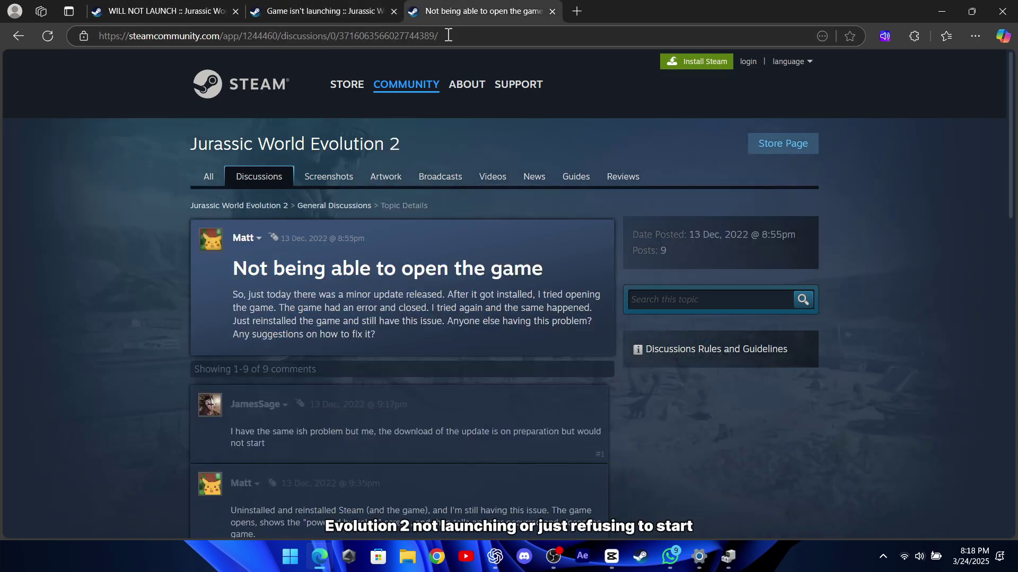
pyautogui.moveTo(233, 263); pyautogui.dragTo(477, 334)
pyautogui.click(180, 281)
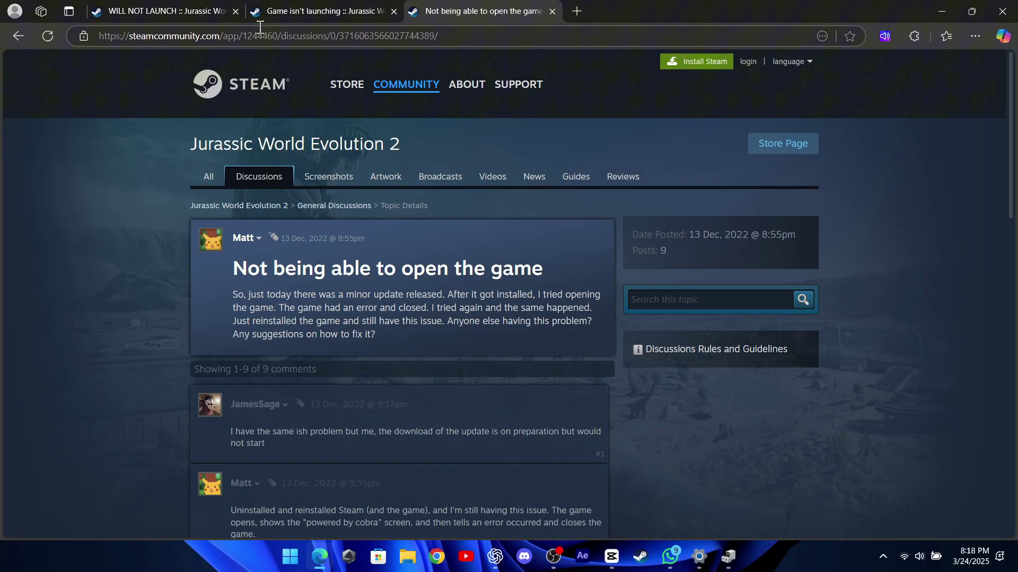
pyautogui.click(265, 12)
# - Scroll through the Game isn't launching and WILL NOT LAUNCH threads
pyautogui.scroll(-8, 278, 388)
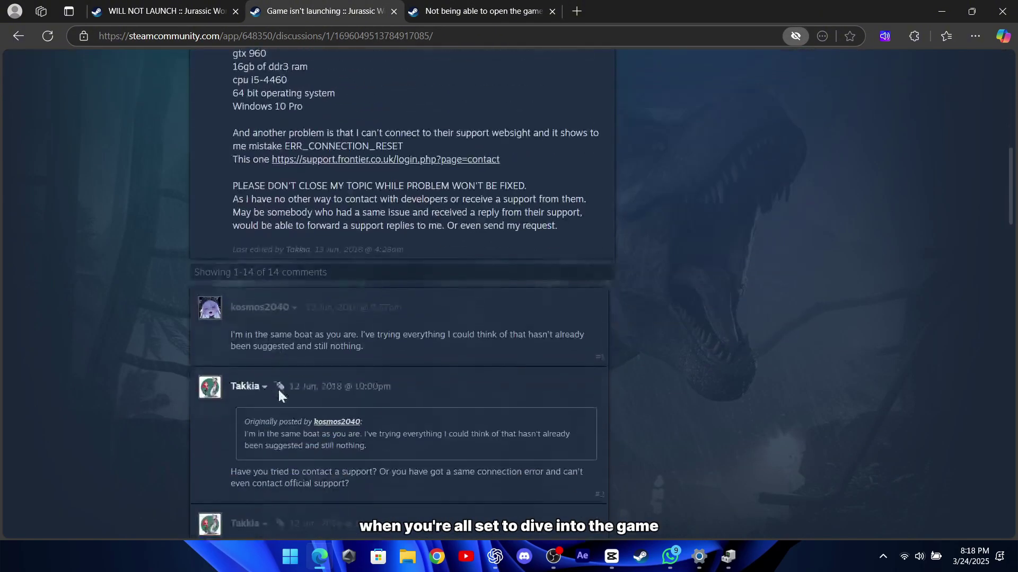
pyautogui.scroll(-10, 279, 390)
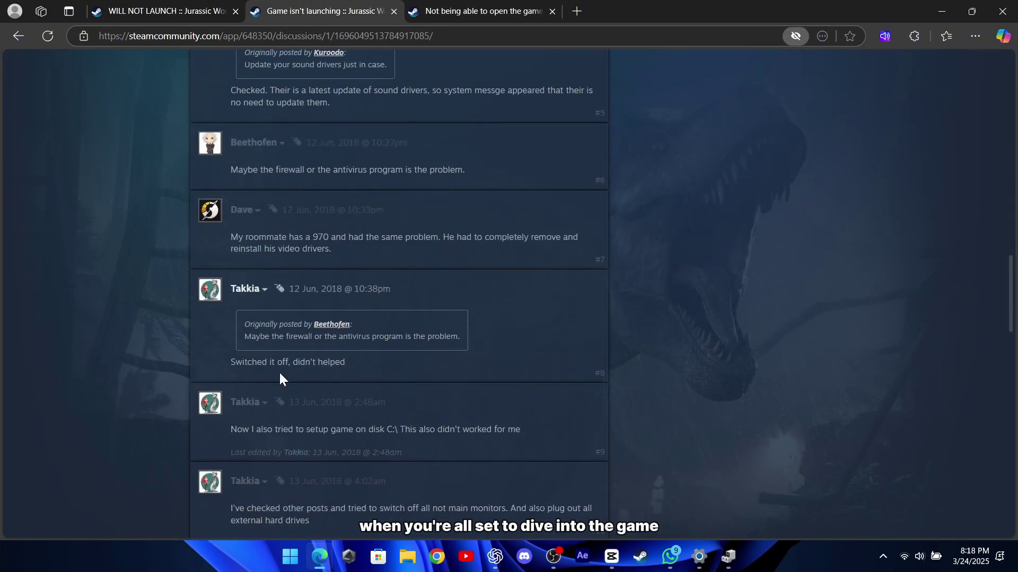
pyautogui.scroll(-5, 257, 376)
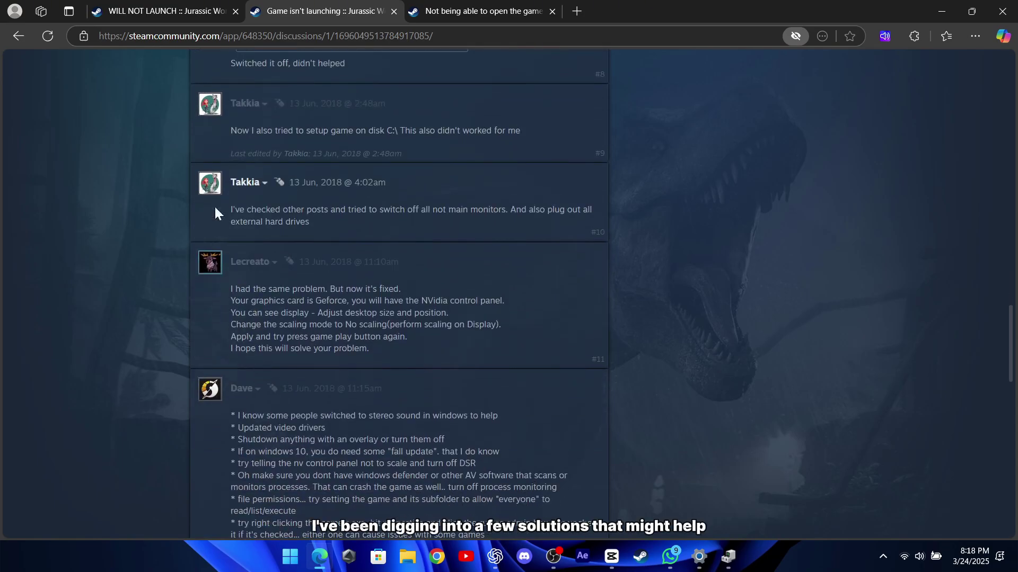
pyautogui.click(174, 18)
pyautogui.scroll(-8, 236, 336)
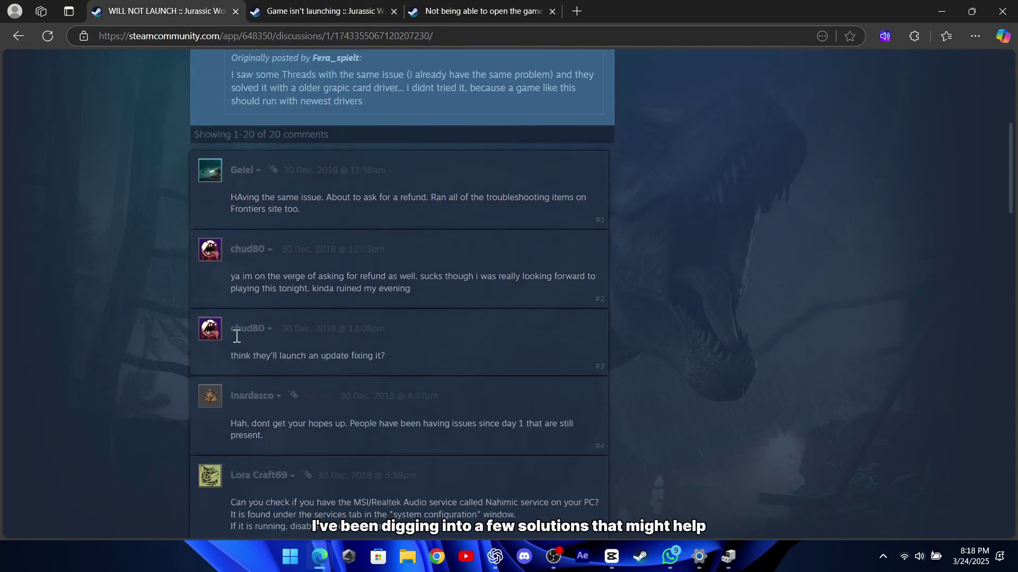
pyautogui.scroll(-8, 217, 332)
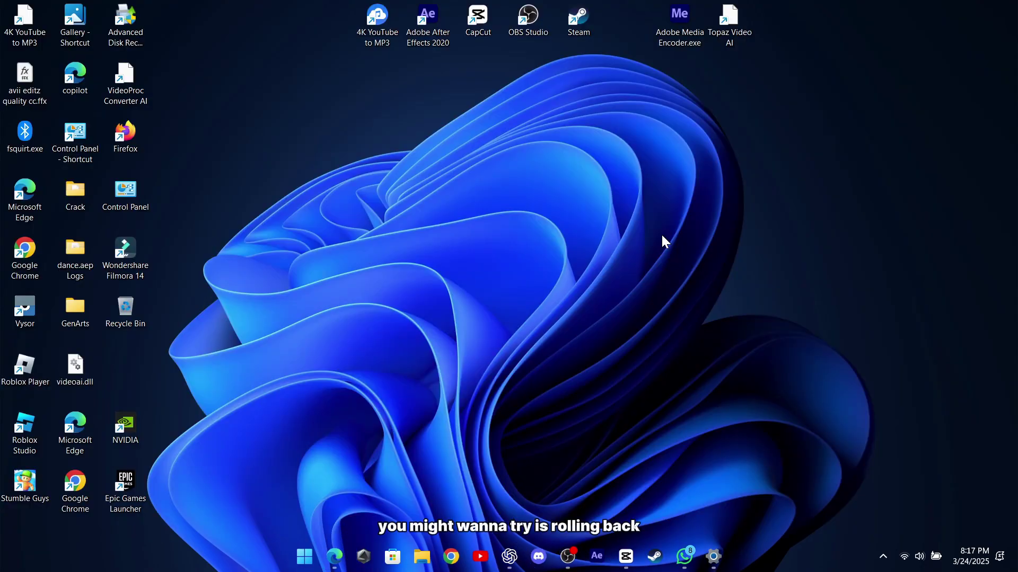
# - Launch Device Manager by running devmgmt.msc from the Run prompt
pyautogui.press('super+r')
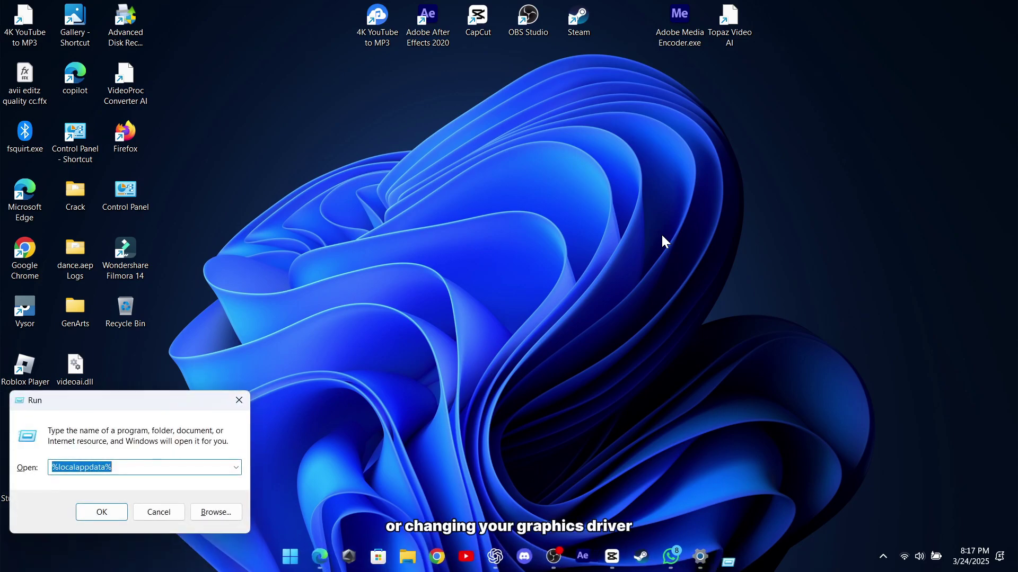
pyautogui.moveTo(93, 421); pyautogui.dragTo(467, 211)
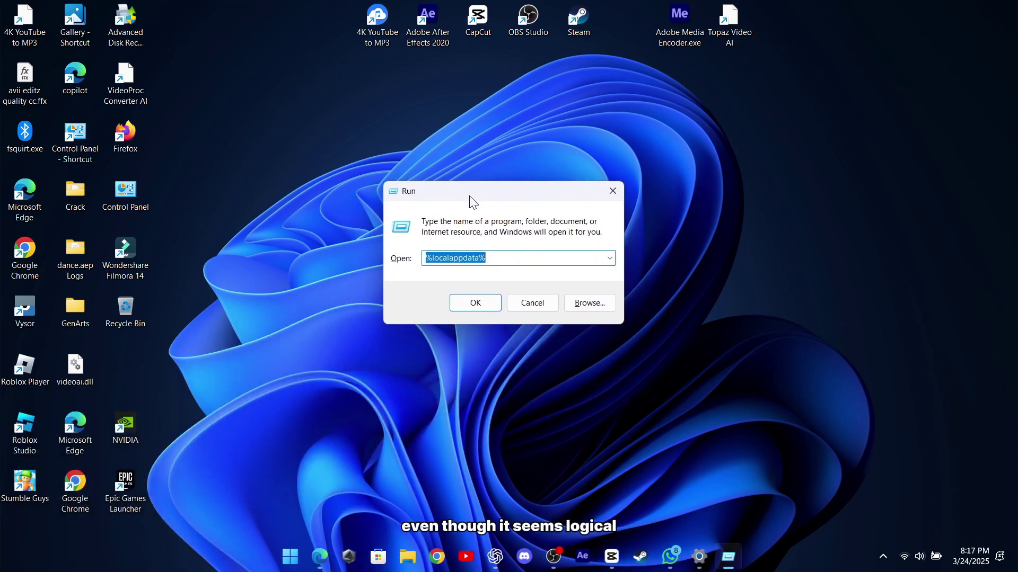
pyautogui.write('devmgmt.msc')
pyautogui.hotkey('ctrl', 'a')
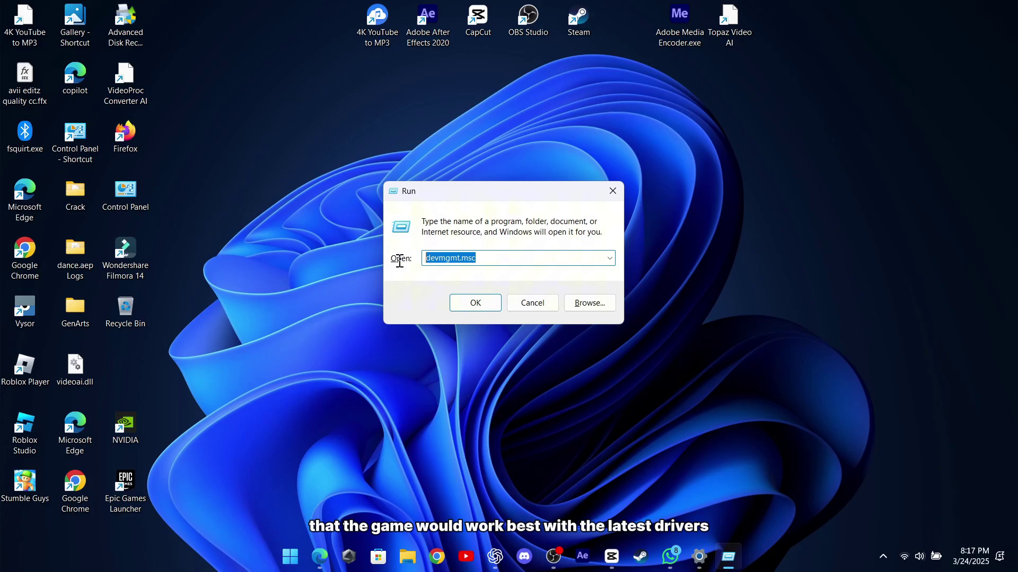
pyautogui.click(474, 302)
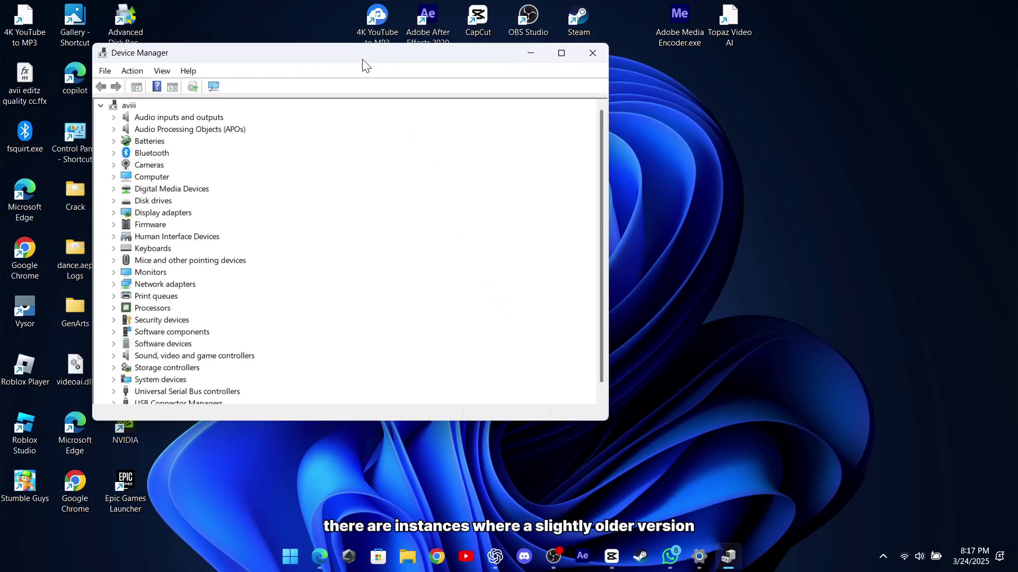
# - Search automatically for a newer GeForce GTX 1650 driver, confirming the best one is installed
pyautogui.moveTo(309, 44); pyautogui.dragTo(497, 97)
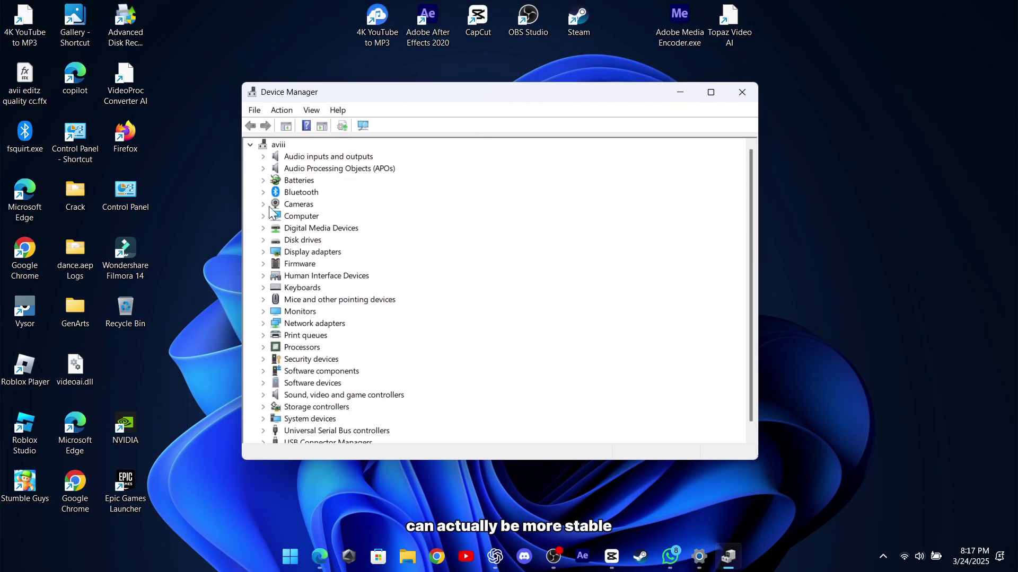
pyautogui.click(263, 251)
pyautogui.rightClick(334, 276)
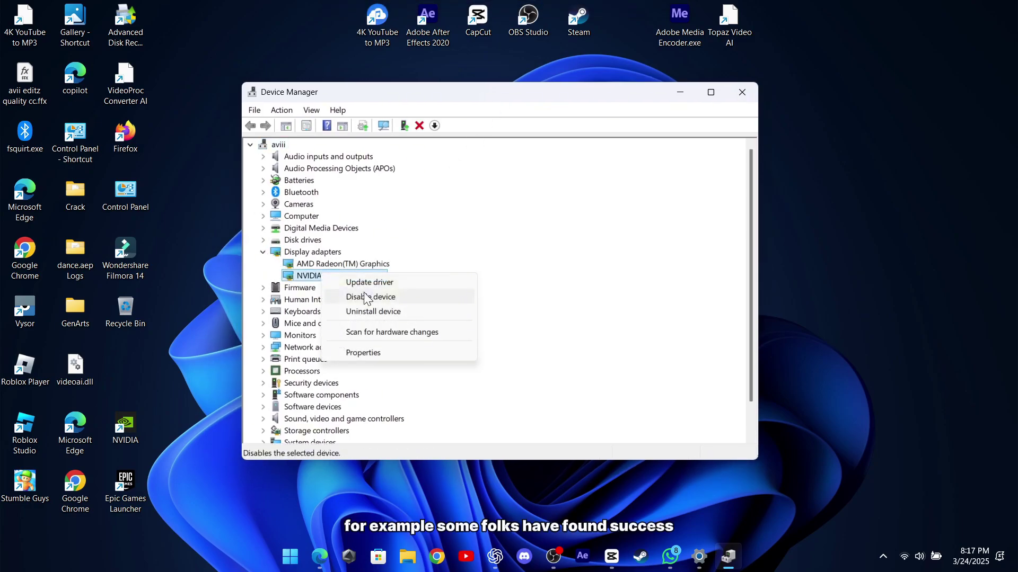
pyautogui.click(371, 351)
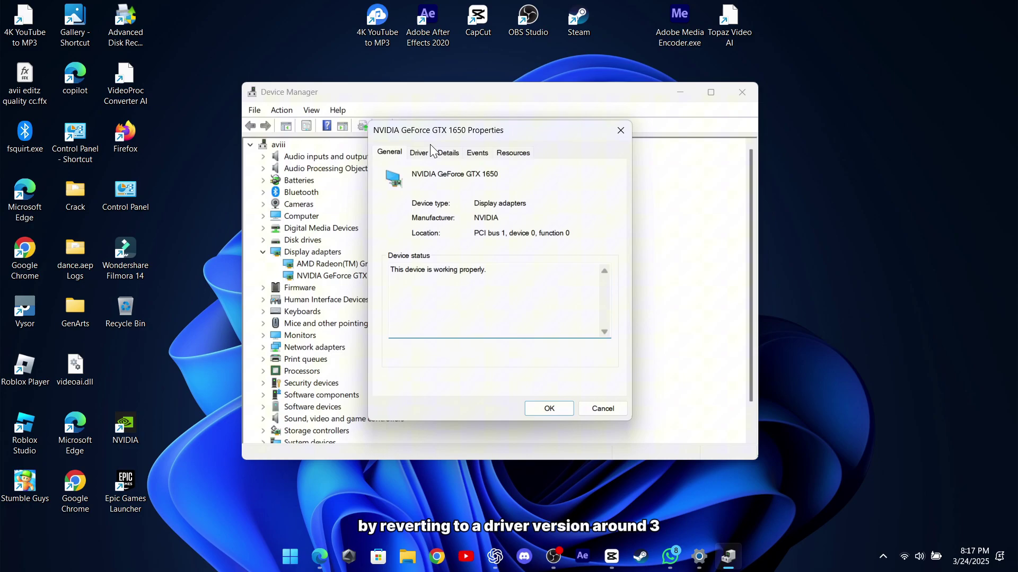
pyautogui.click(419, 153)
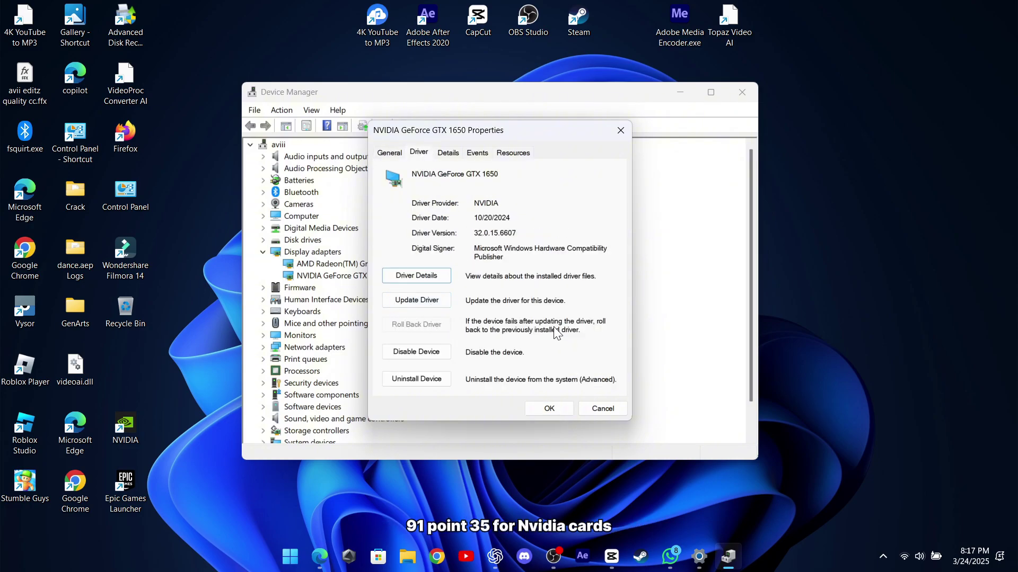
pyautogui.click(417, 300)
pyautogui.click(419, 245)
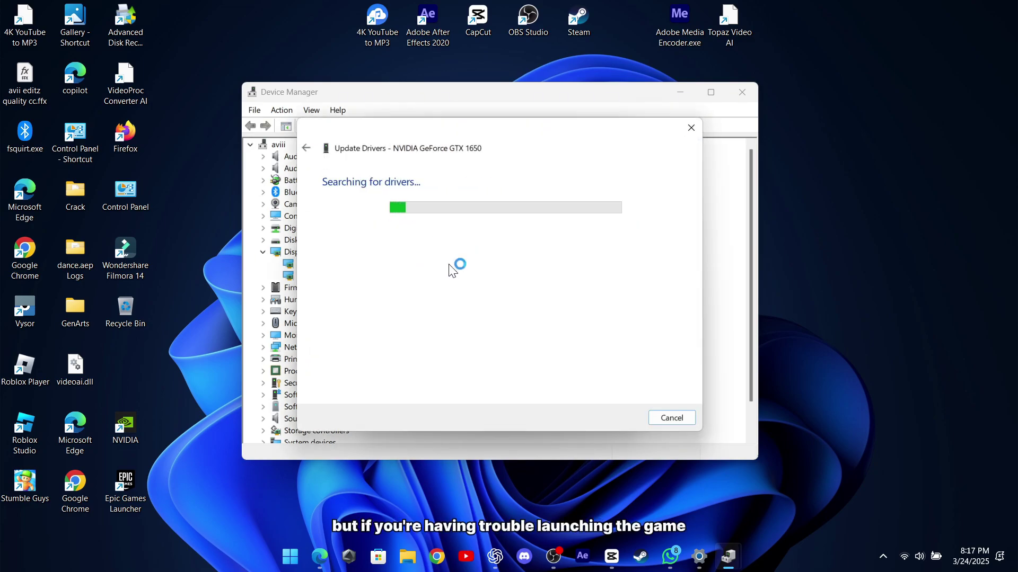
pyautogui.click(691, 127)
pyautogui.click(551, 407)
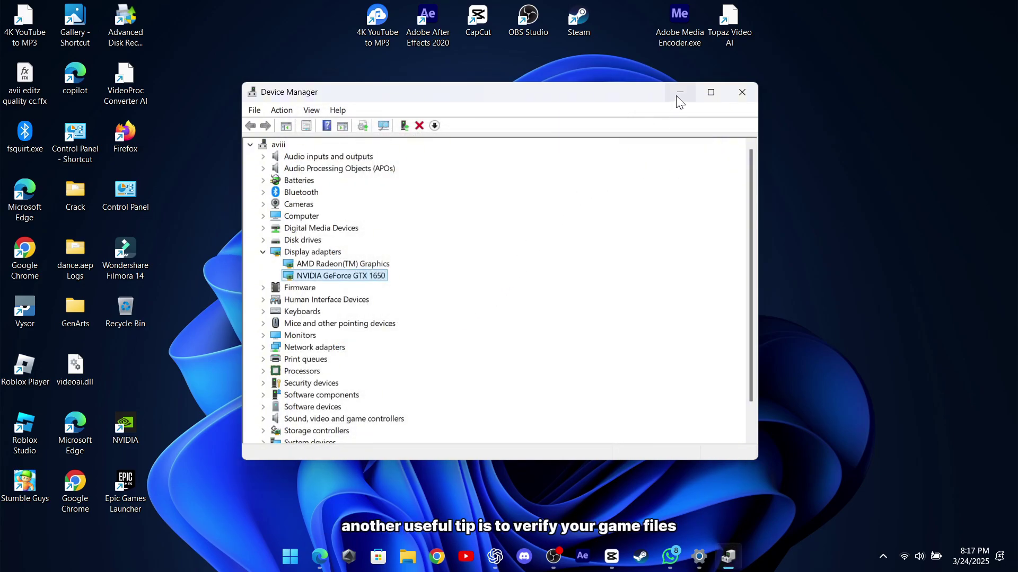
# - Minimize Device Manager and verify the integrity of Stumble Guys' game files in Steam
pyautogui.click(678, 97)
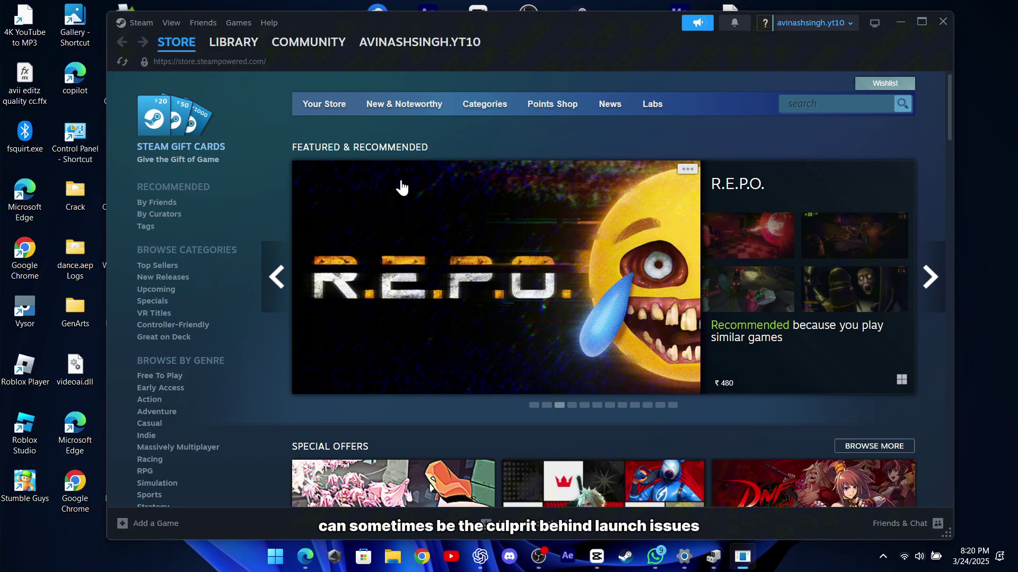
pyautogui.click(242, 44)
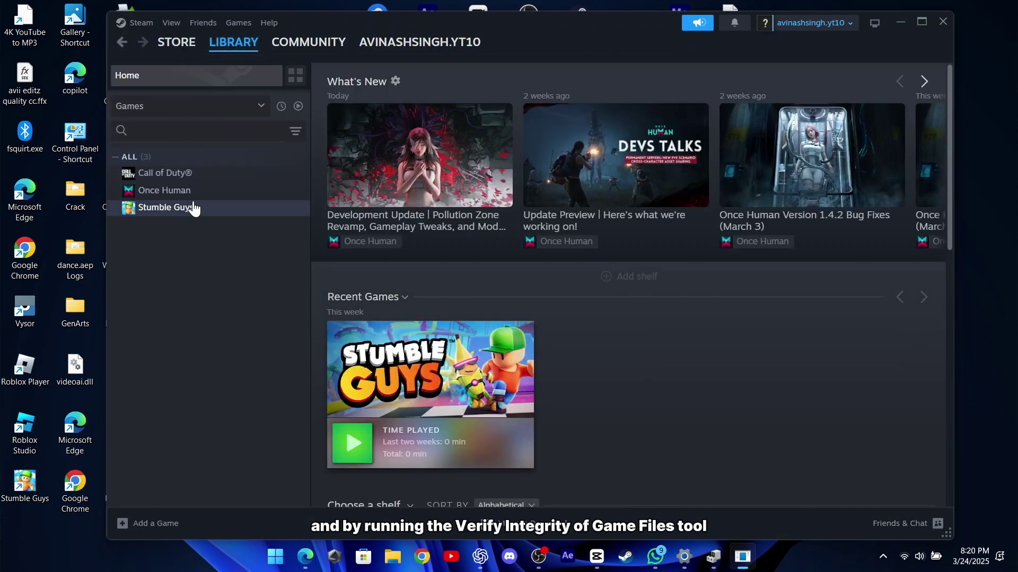
pyautogui.rightClick(184, 207)
pyautogui.click(227, 311)
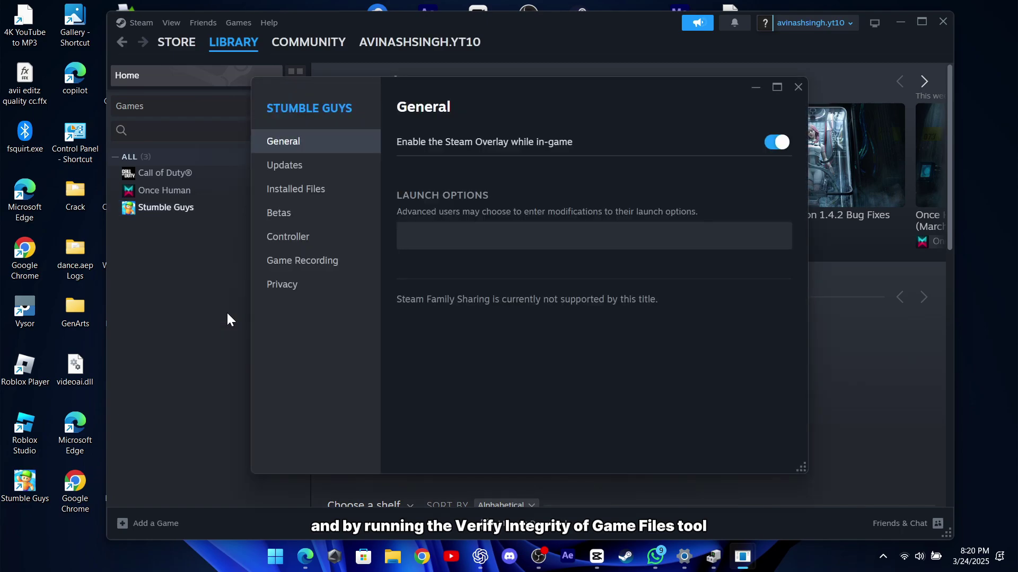
pyautogui.click(288, 195)
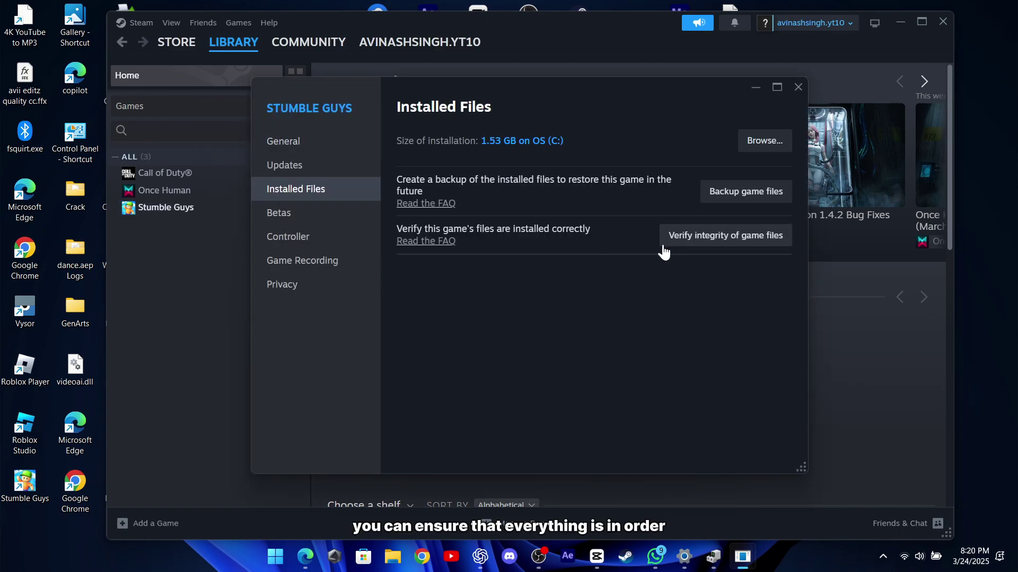
pyautogui.click(705, 237)
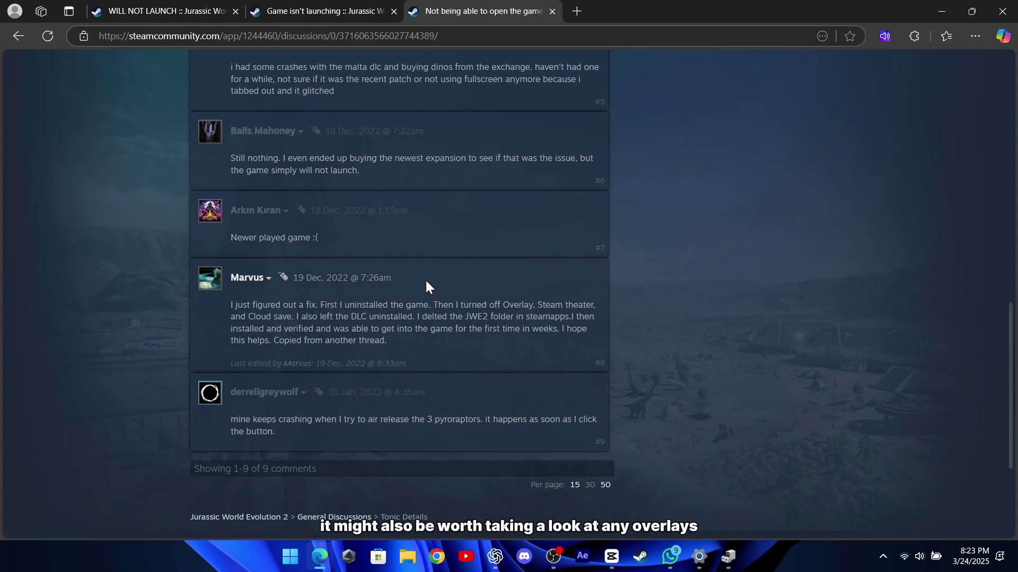
# - Highlight post #8's fix steps about turning off Overlay
pyautogui.moveTo(433, 302); pyautogui.dragTo(555, 306)
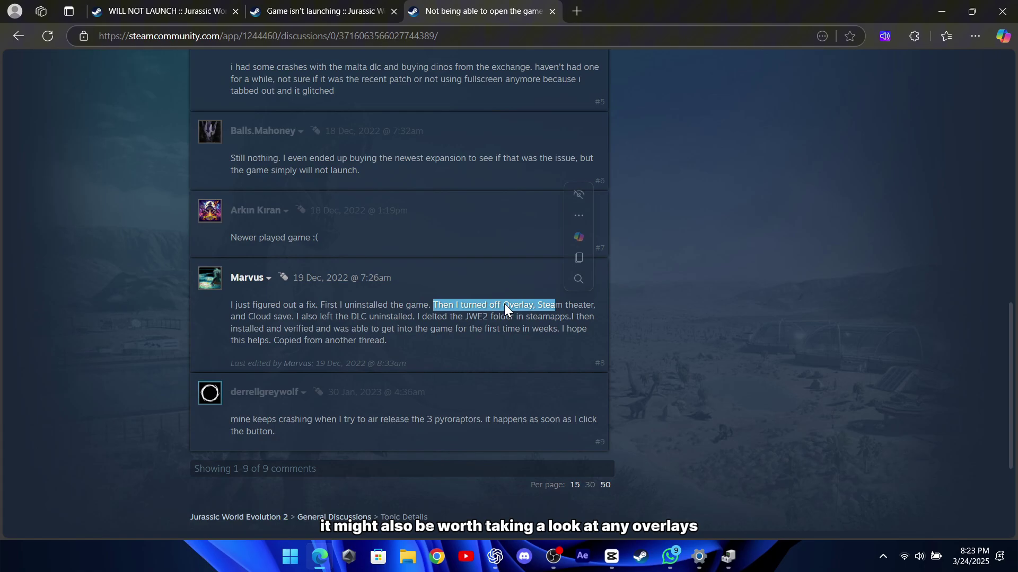
pyautogui.click(400, 331)
pyautogui.moveTo(233, 318); pyautogui.dragTo(392, 342)
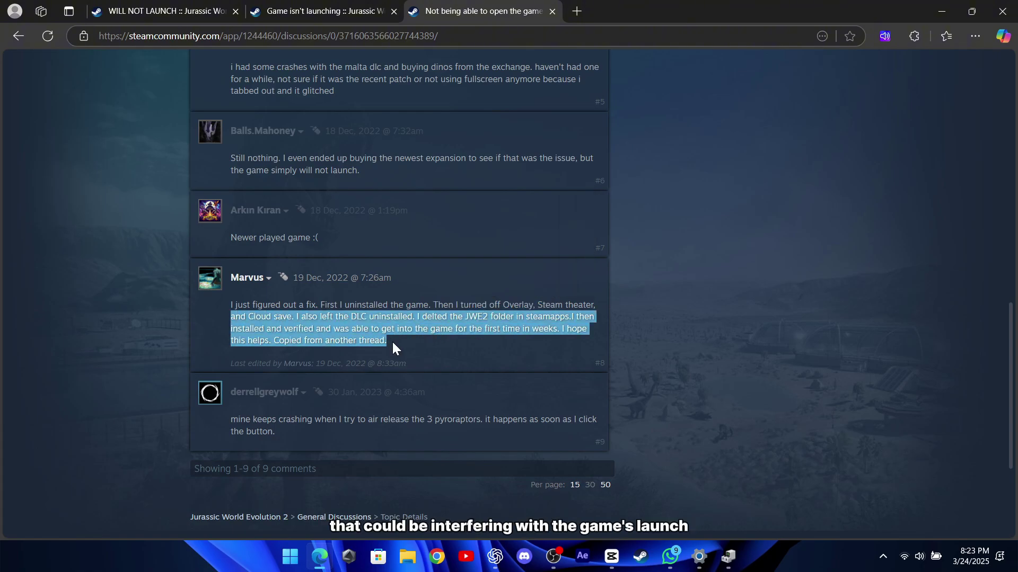
# - In the Game isn't launching thread, highlight the advice to shut down overlay programs
pyautogui.click(200, 318)
pyautogui.scroll(1, 201, 297)
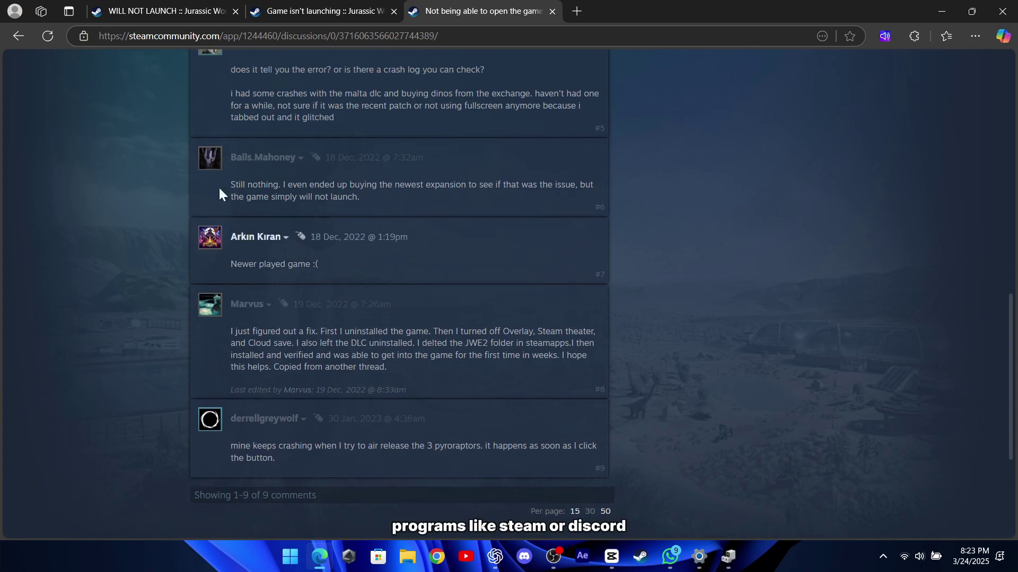
pyautogui.click(282, 13)
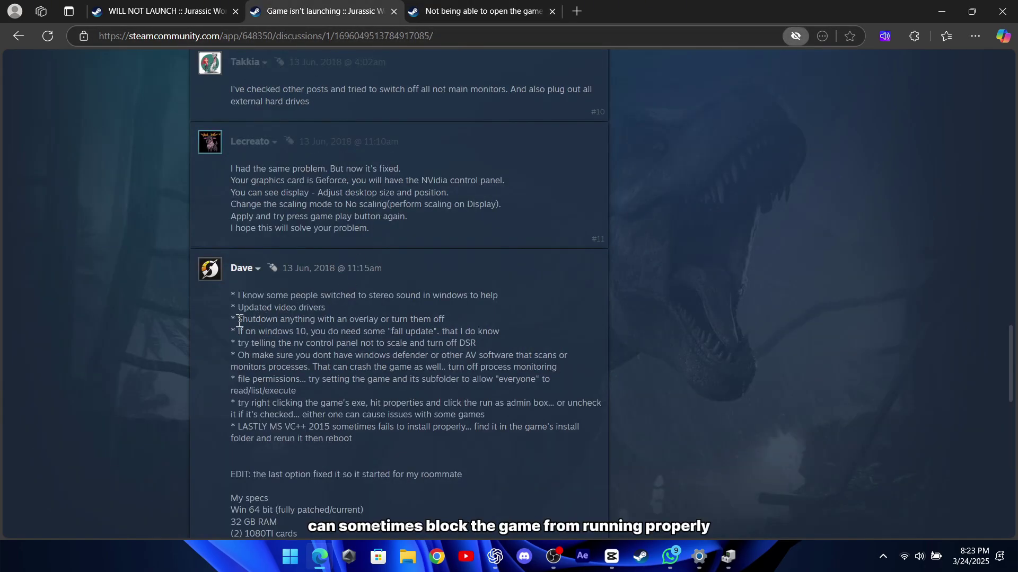
pyautogui.moveTo(237, 319); pyautogui.dragTo(448, 319)
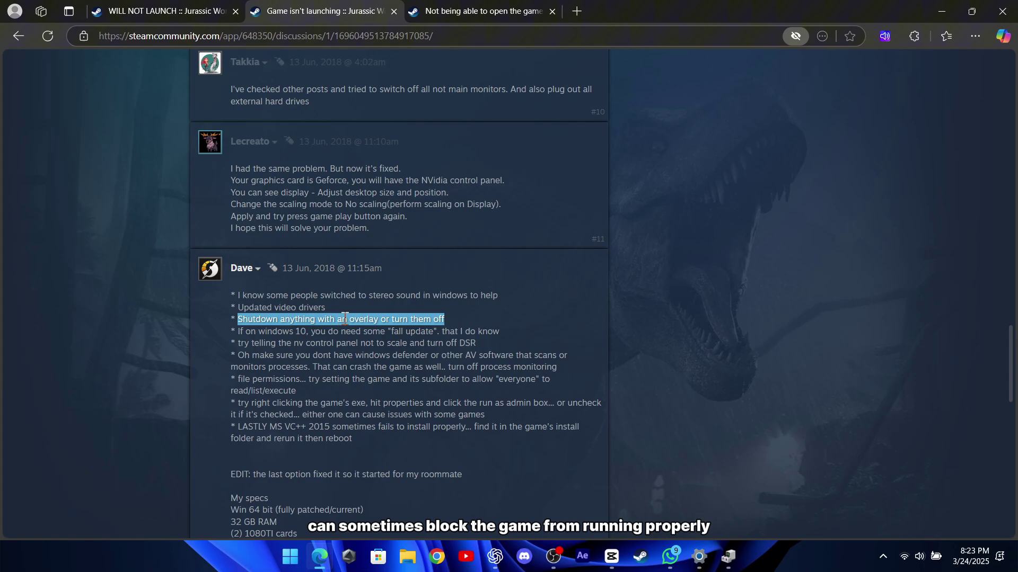
pyautogui.click(195, 344)
# - Scroll through replies suggesting firewall, antivirus, and sound and video driver checks
pyautogui.scroll(-5, 194, 344)
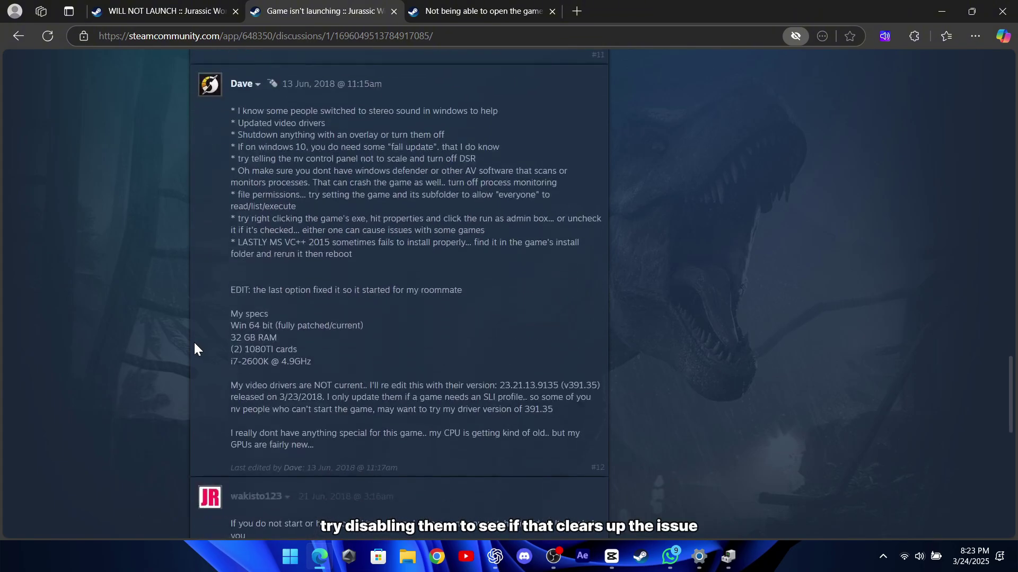
pyautogui.scroll(-7, 195, 344)
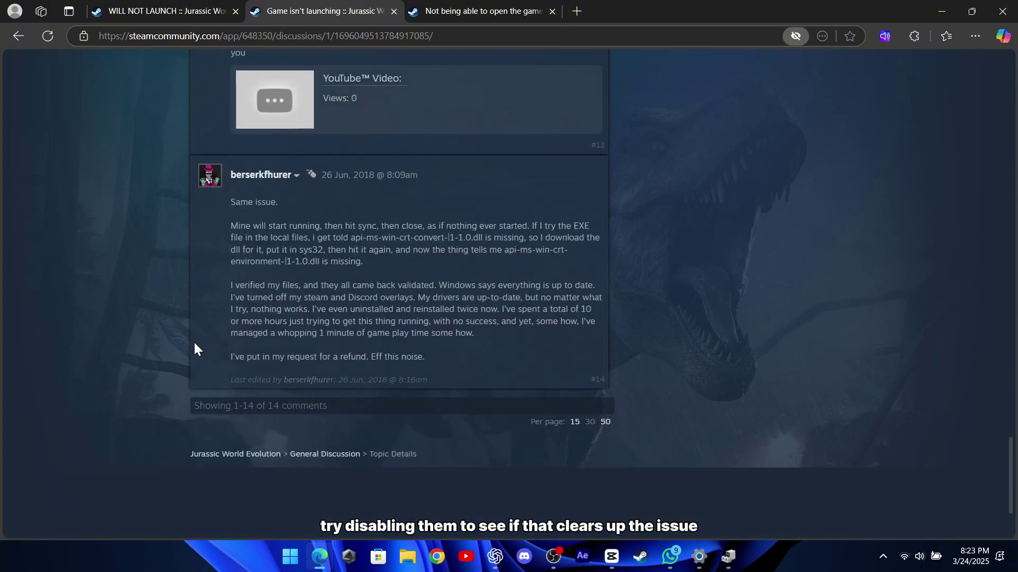
pyautogui.scroll(1, 194, 346)
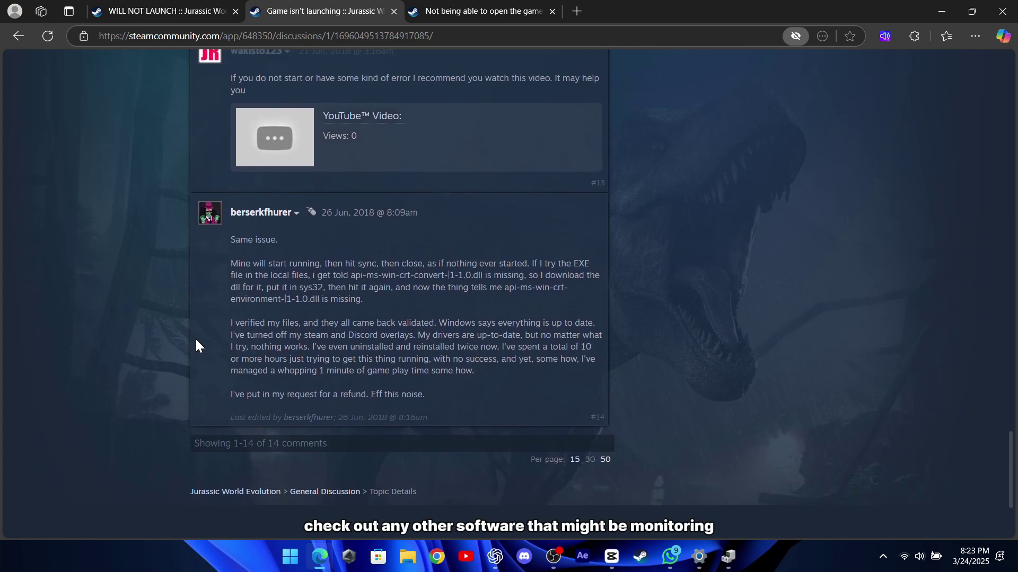
pyautogui.scroll(9, 197, 342)
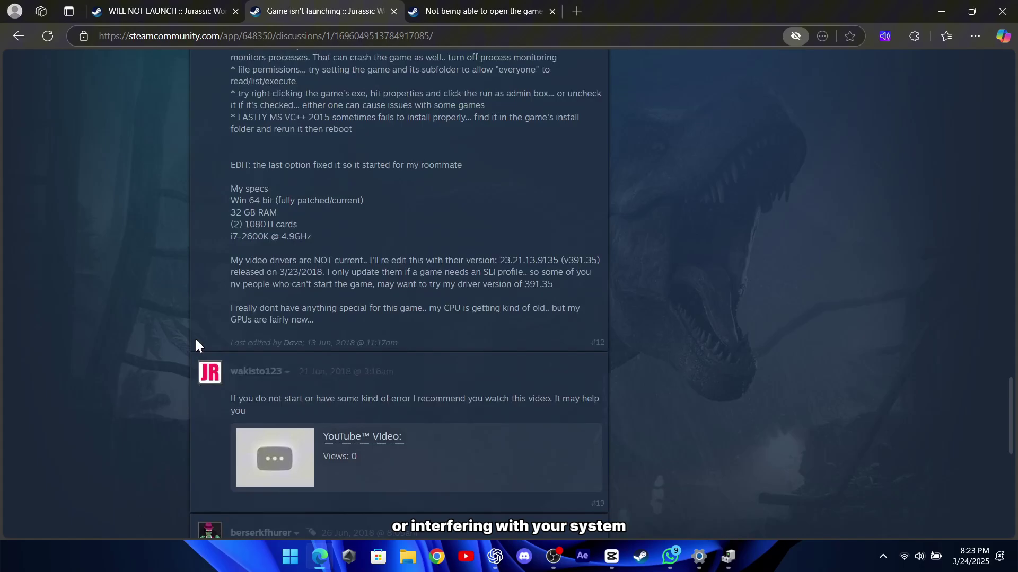
pyautogui.scroll(5, 196, 345)
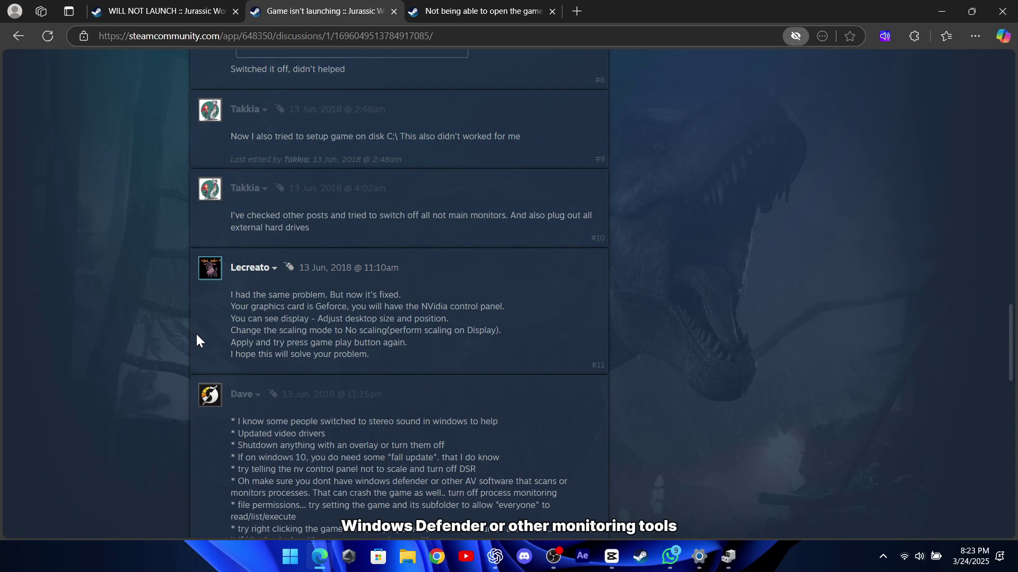
pyautogui.scroll(5, 196, 341)
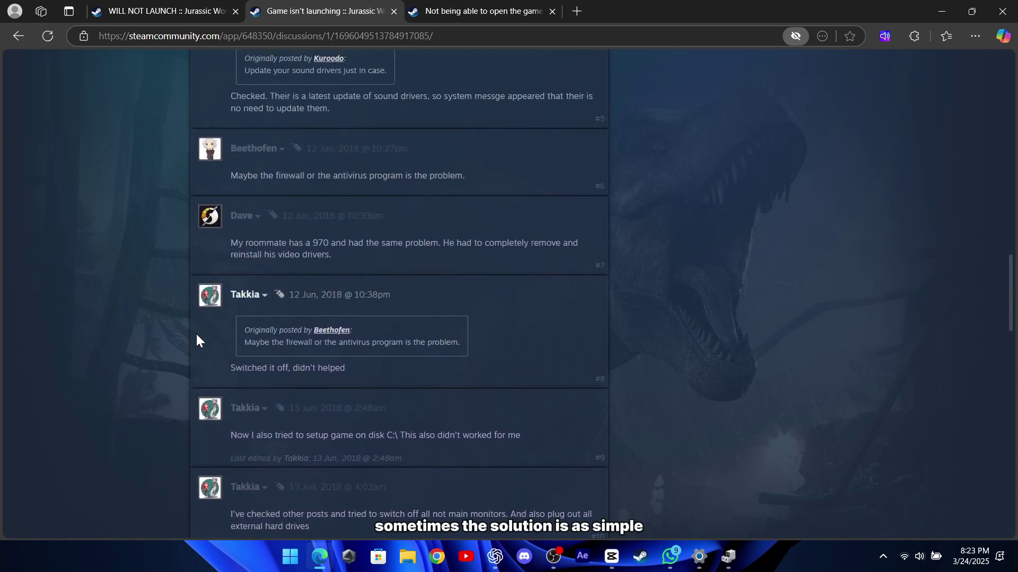
pyautogui.scroll(4, 197, 335)
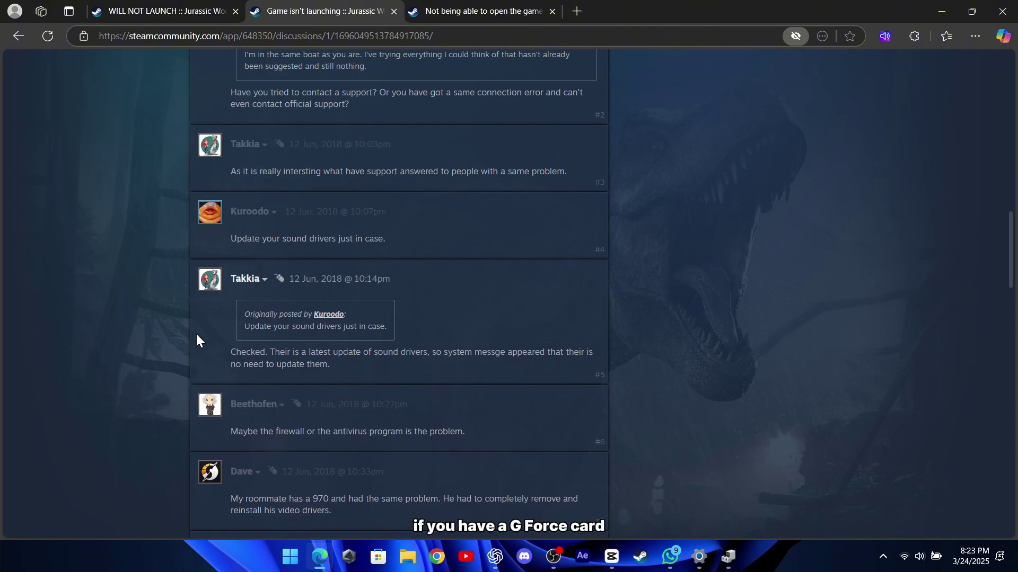
pyautogui.scroll(3, 196, 334)
pyautogui.scroll(2, 196, 332)
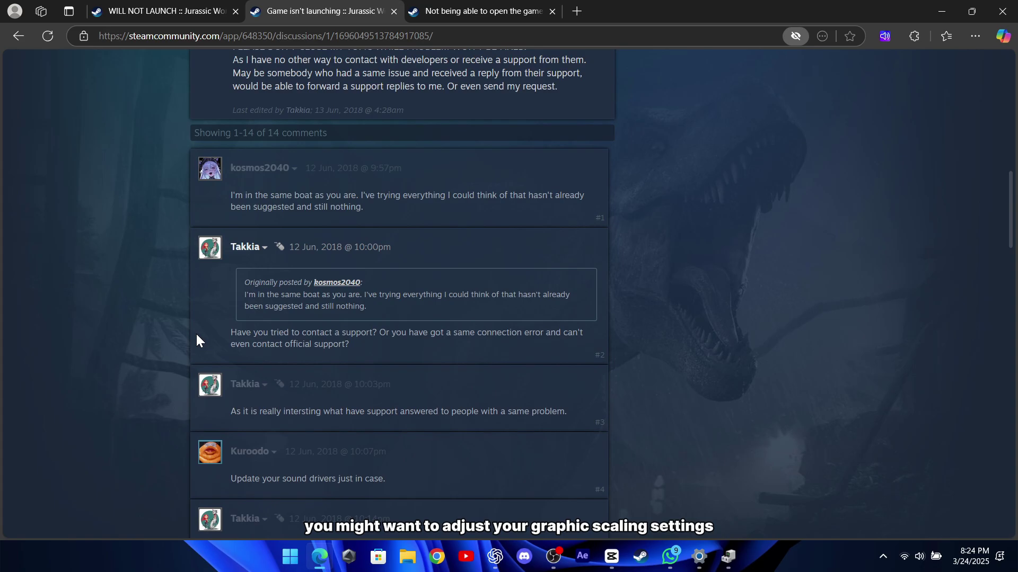
pyautogui.scroll(-11, 197, 334)
pyautogui.scroll(-2, 196, 334)
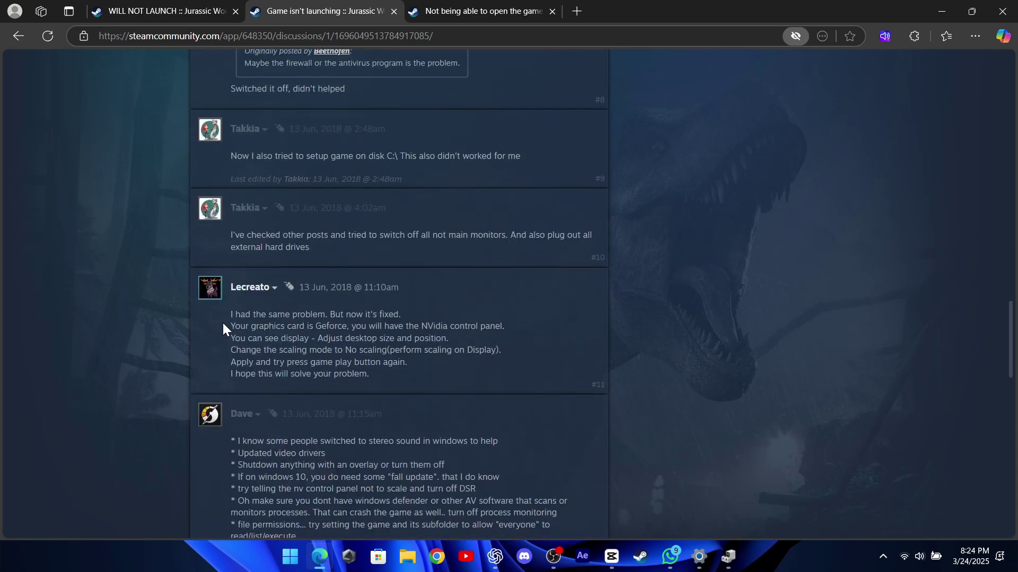
pyautogui.moveTo(235, 326); pyautogui.dragTo(502, 326)
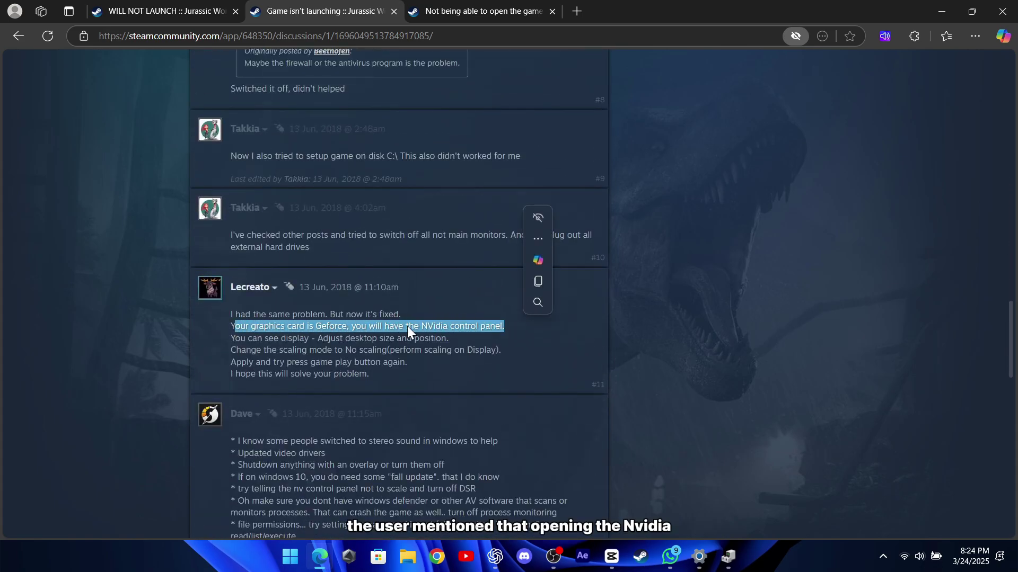
pyautogui.moveTo(235, 339); pyautogui.dragTo(454, 339)
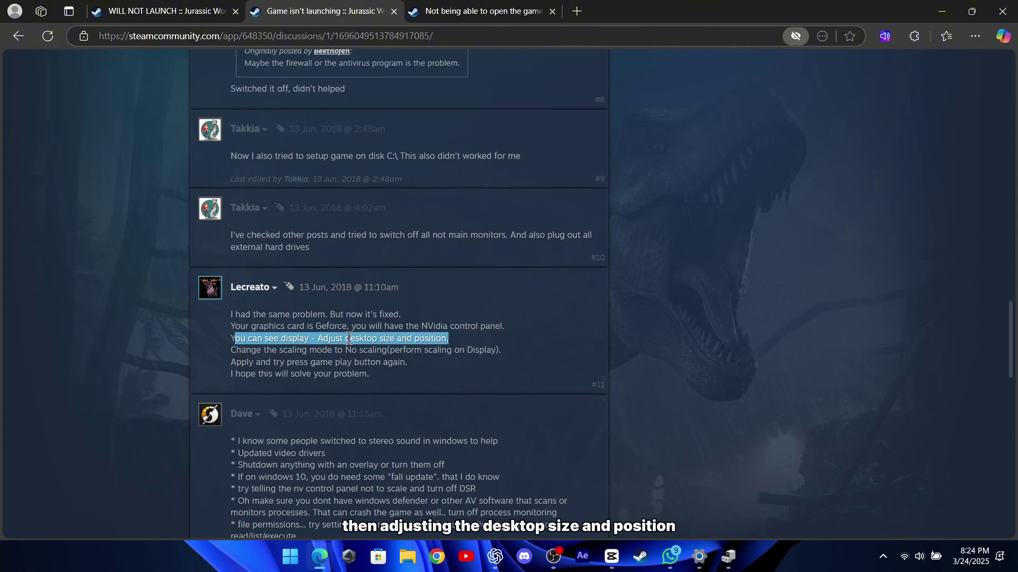
pyautogui.moveTo(233, 356); pyautogui.dragTo(498, 355)
pyautogui.click(498, 355)
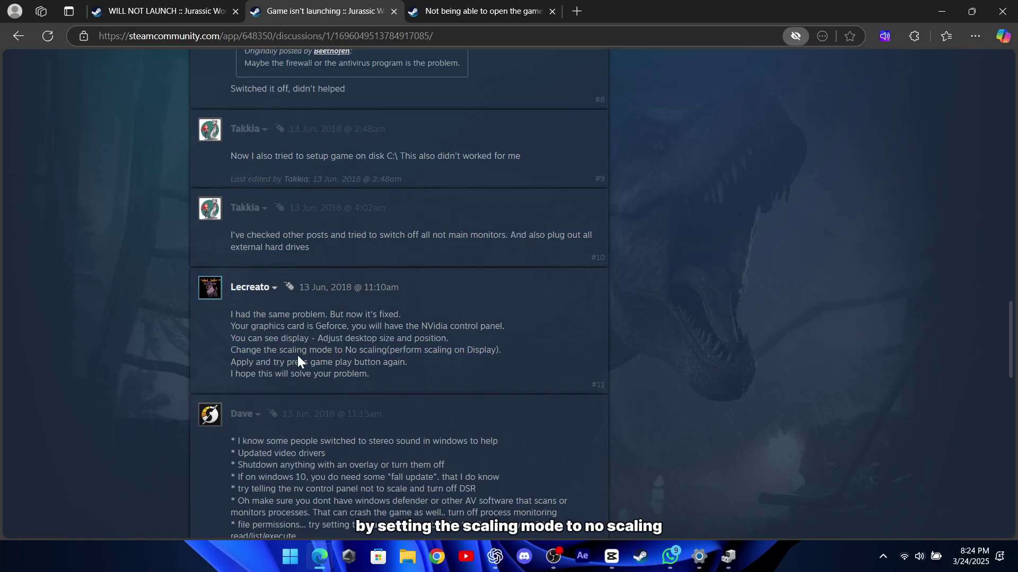
pyautogui.moveTo(260, 362); pyautogui.dragTo(398, 362)
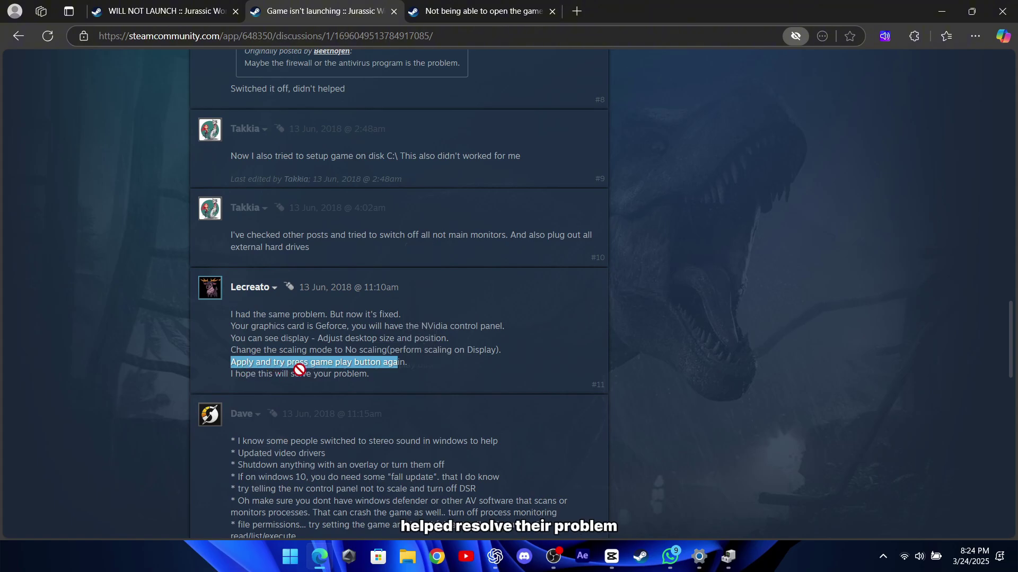
pyautogui.click(239, 374)
pyautogui.moveTo(239, 373); pyautogui.dragTo(369, 374)
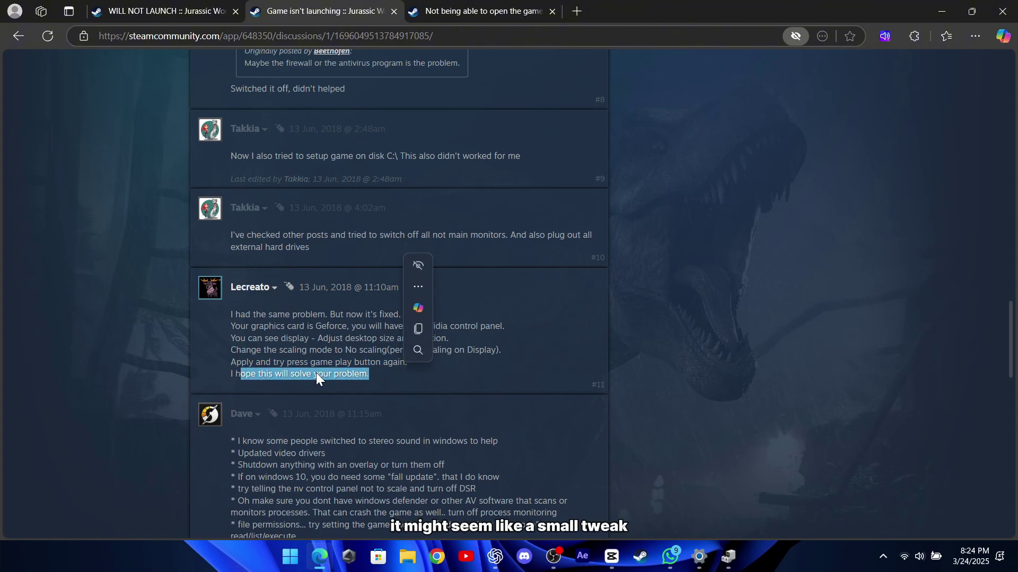
pyautogui.click(202, 361)
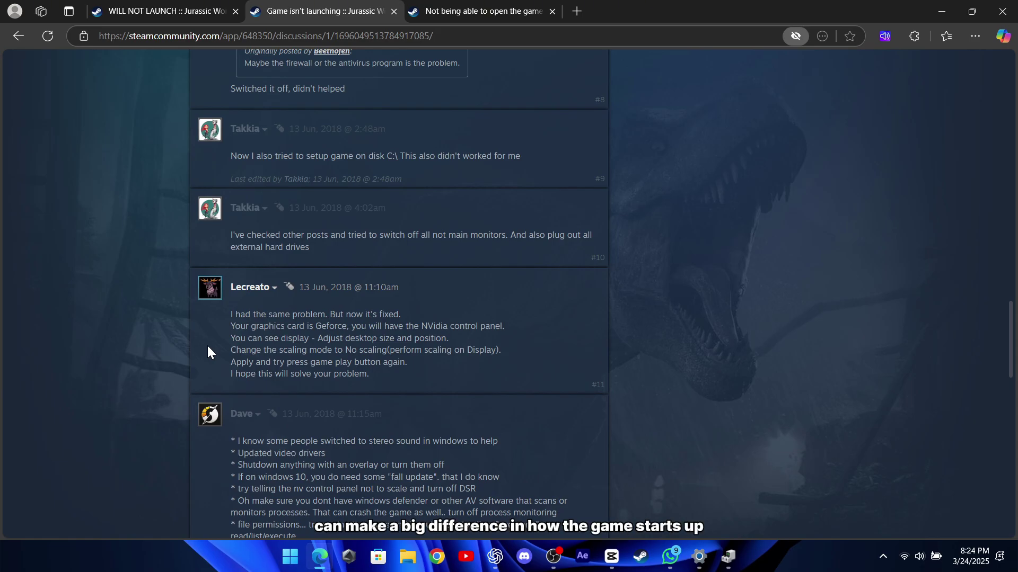
pyautogui.scroll(8, 199, 281)
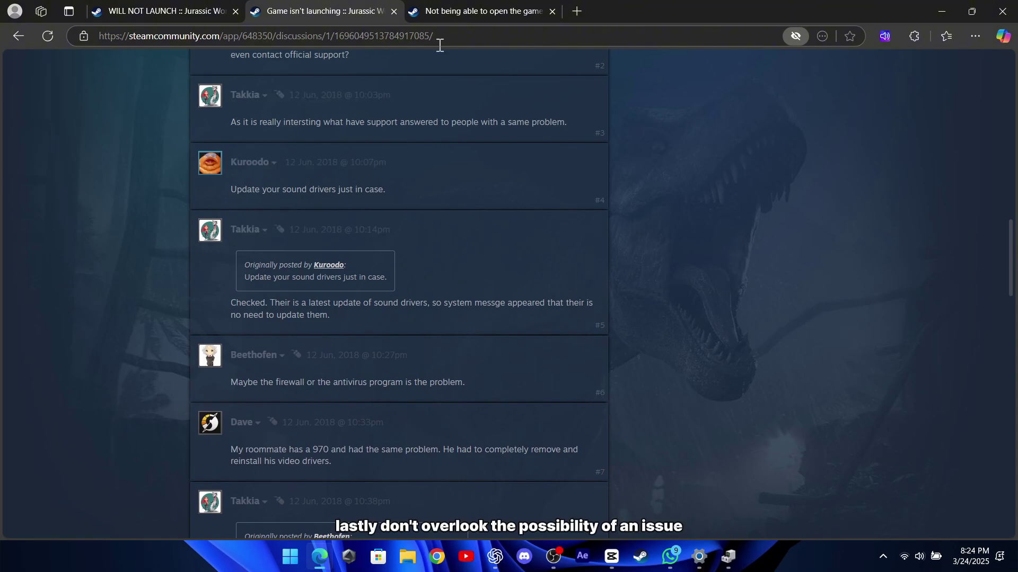
pyautogui.click(477, 11)
pyautogui.scroll(12, 348, 269)
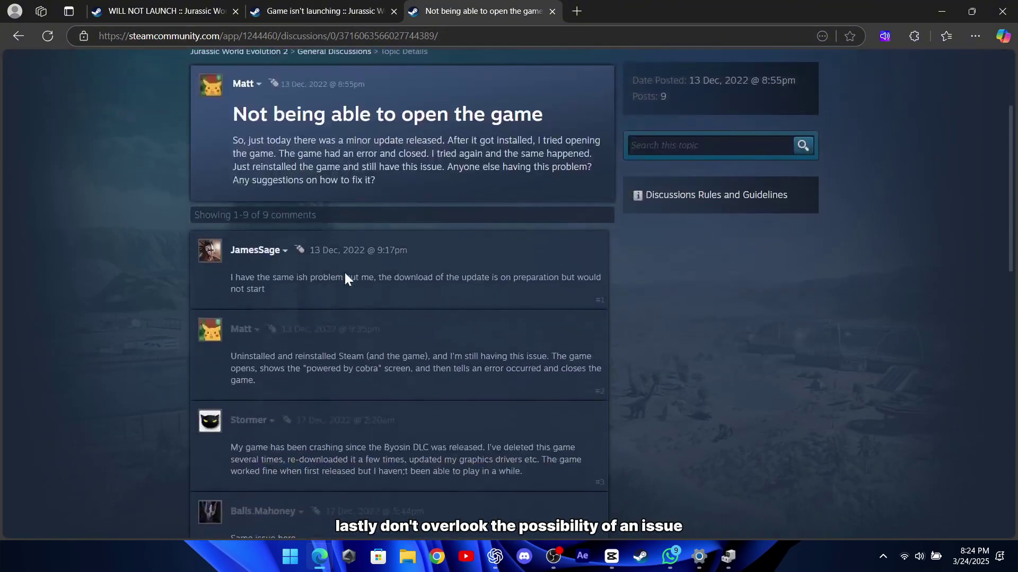
pyautogui.hotkey('ctrl', 'shift', 'Tab')
pyautogui.scroll(-10, 269, 346)
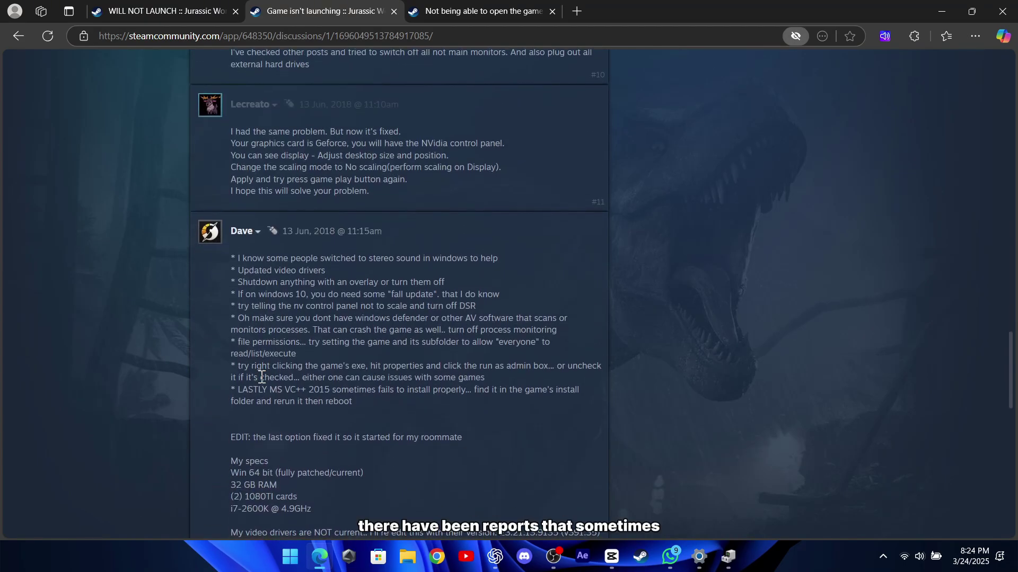
pyautogui.moveTo(239, 389); pyautogui.dragTo(365, 402)
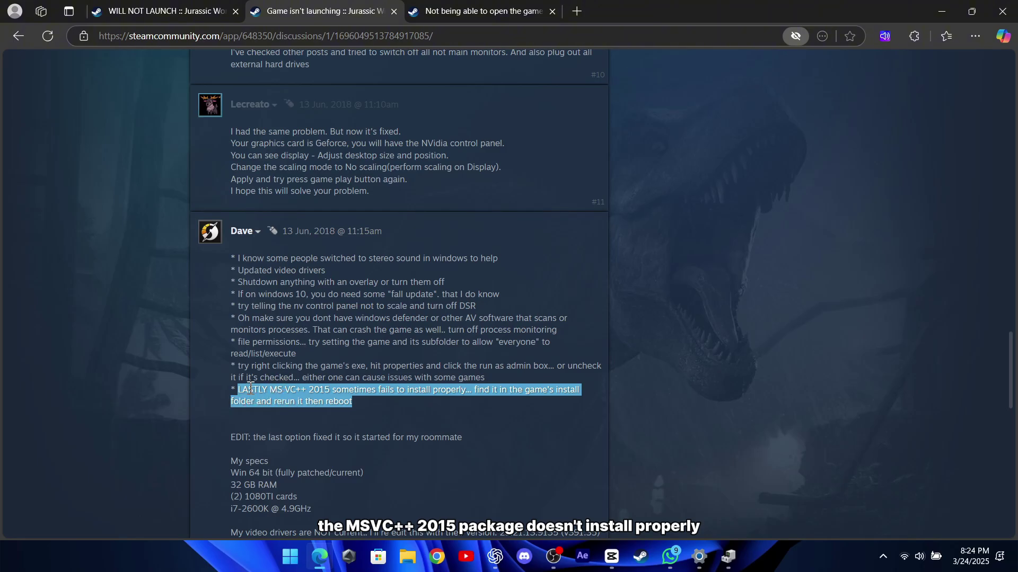
pyautogui.click(177, 397)
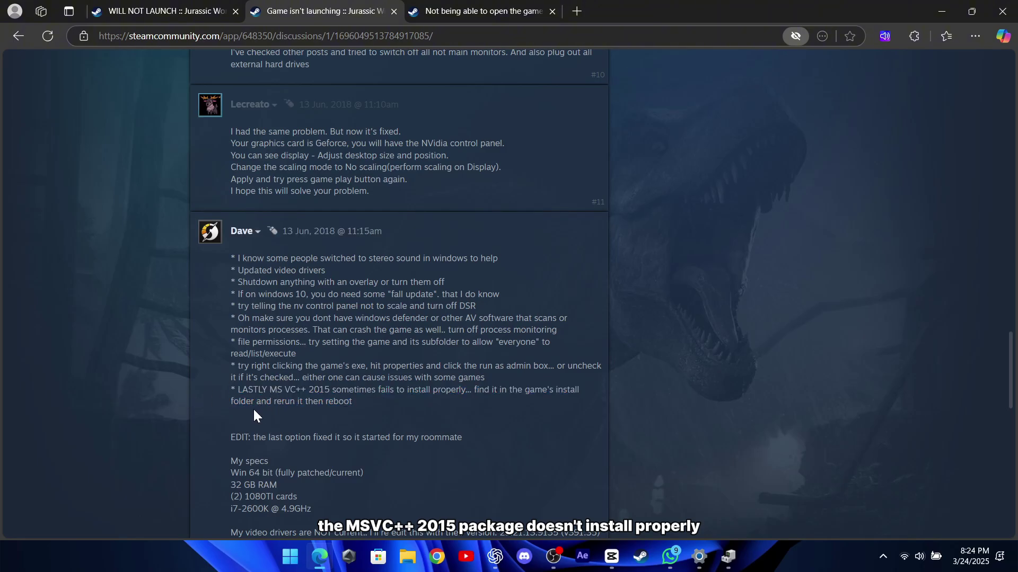
pyautogui.scroll(-1, 253, 415)
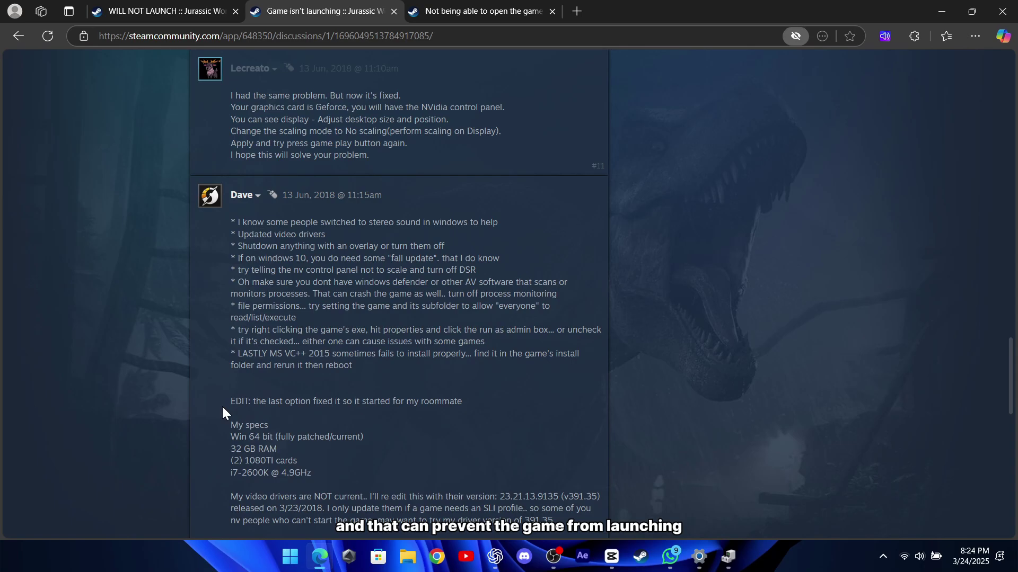
pyautogui.scroll(-1, 222, 406)
pyautogui.moveTo(230, 394); pyautogui.dragTo(462, 393)
pyautogui.click(284, 382)
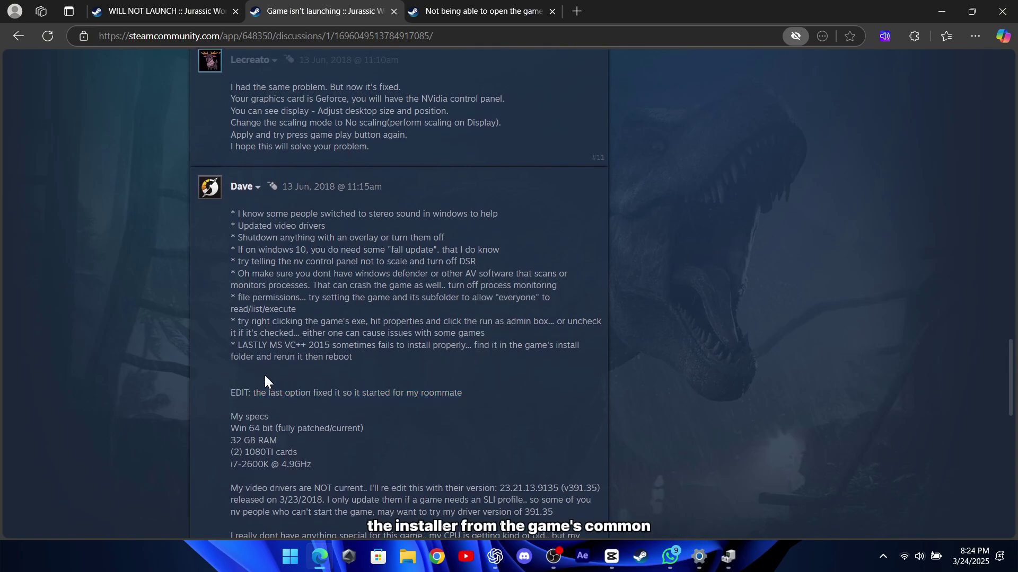
pyautogui.moveTo(229, 345); pyautogui.dragTo(348, 363)
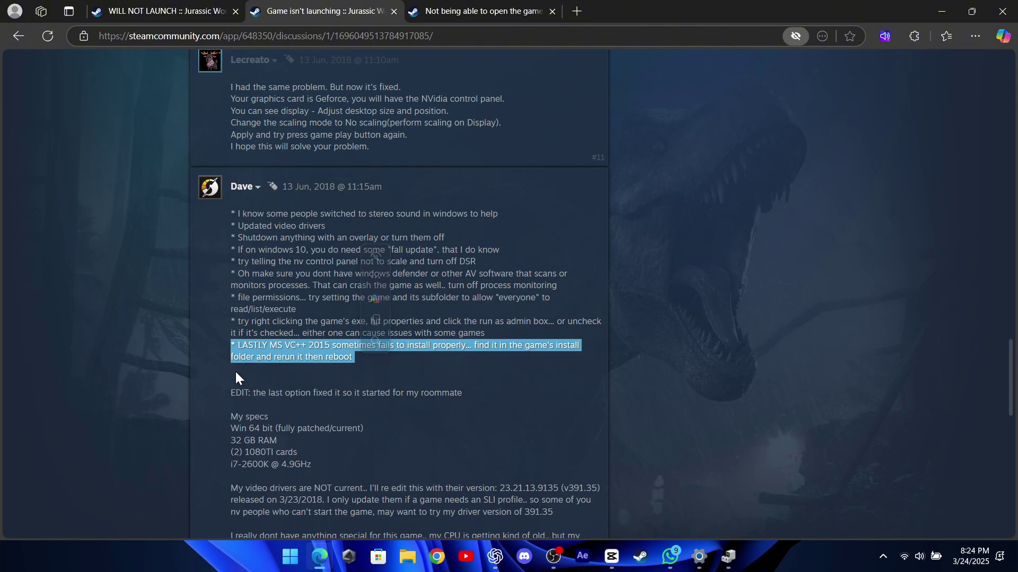
pyautogui.click(219, 378)
pyautogui.scroll(-3, 240, 374)
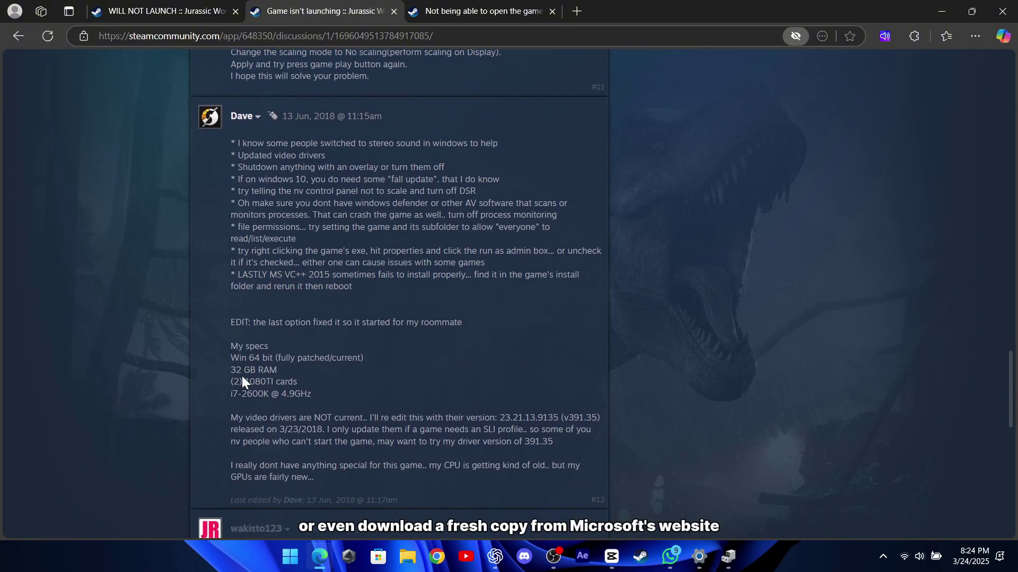